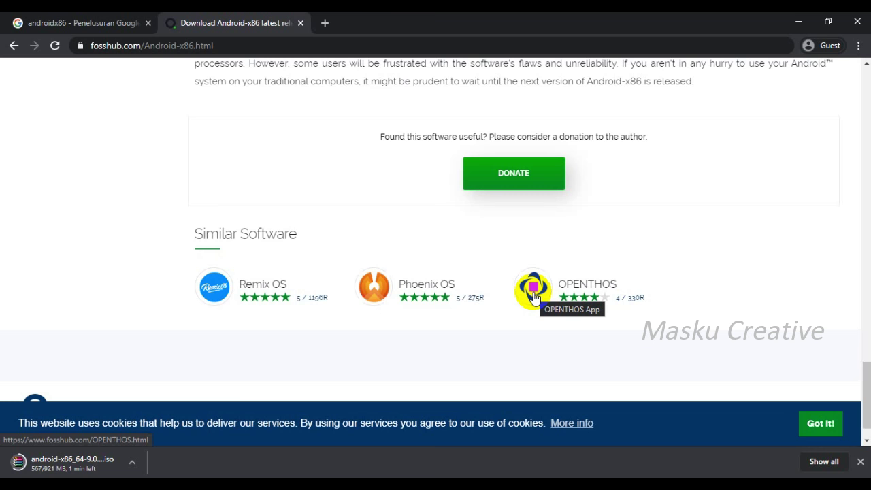
scroll(626, 321, up, 3)
scroll(626, 321, down, 3)
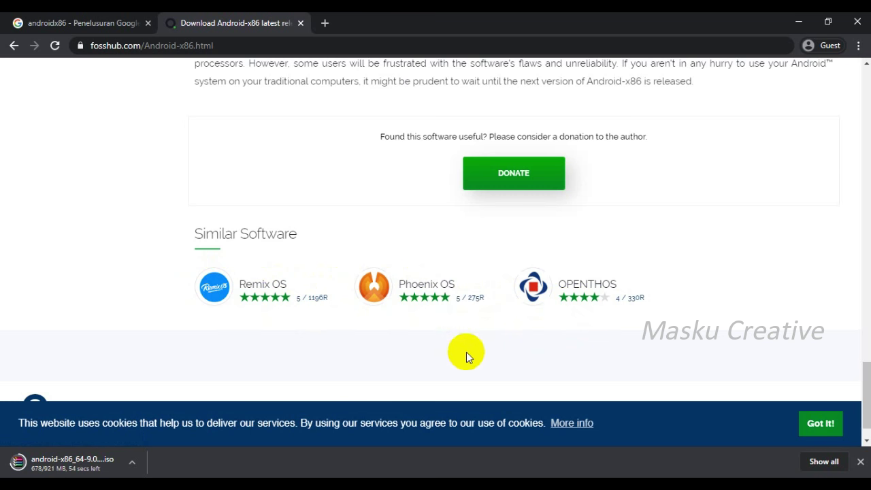
scroll(554, 367, up, 20)
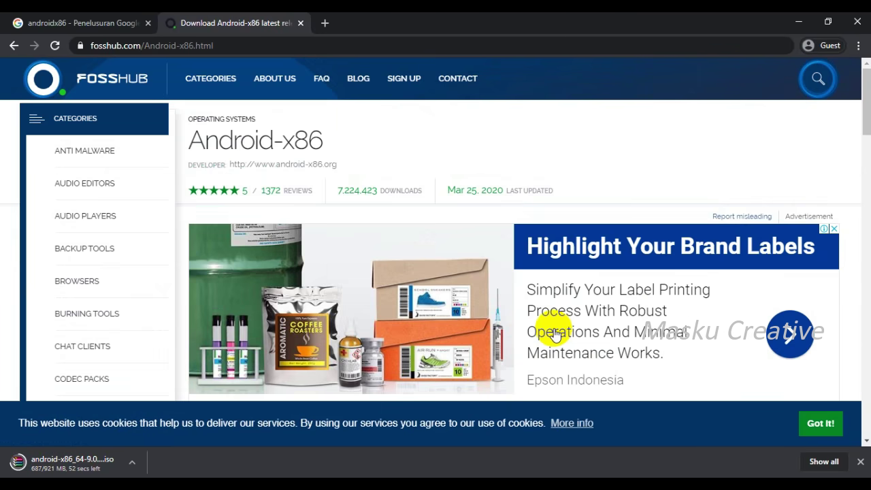
scroll(320, 243, down, 12)
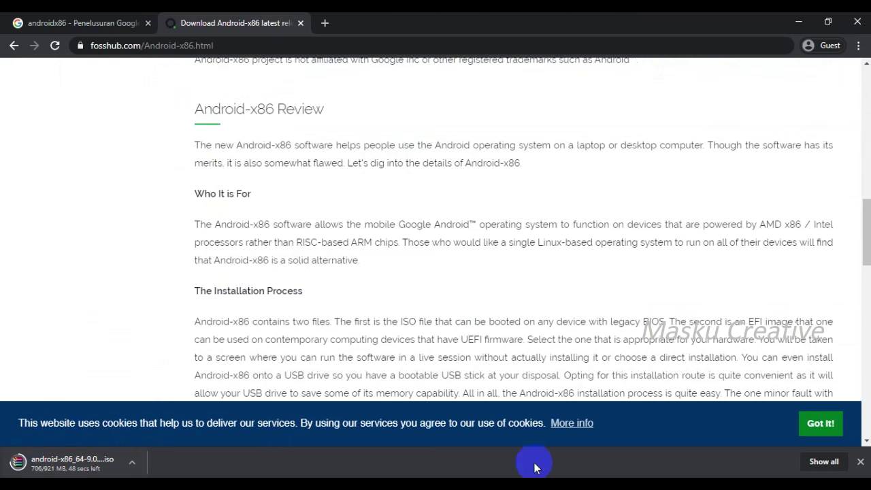
Switch to the USB BOOT folder in File Explorer, launch unetbootin-windows-677.exe, and move its window clear of the file list
click(294, 467)
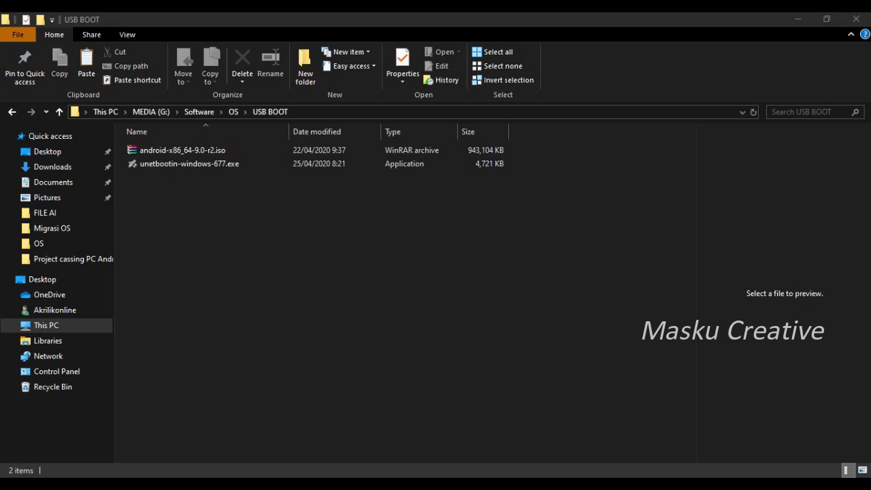
click(215, 151)
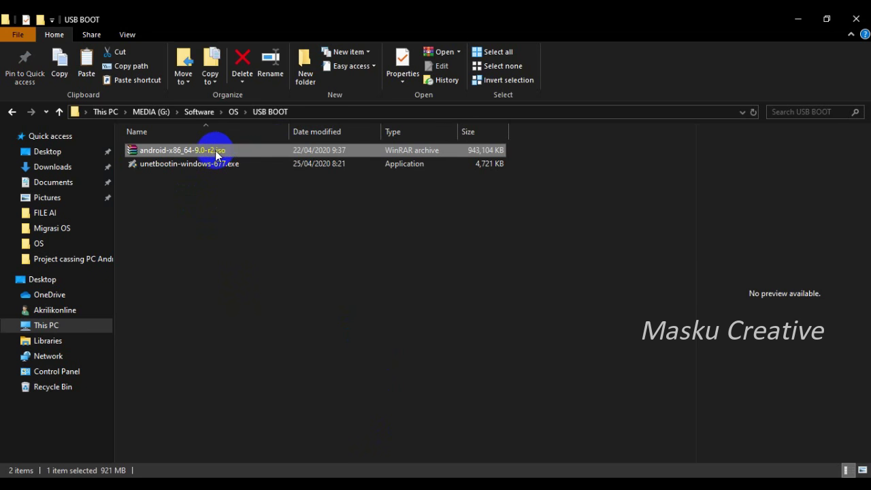
click(175, 166)
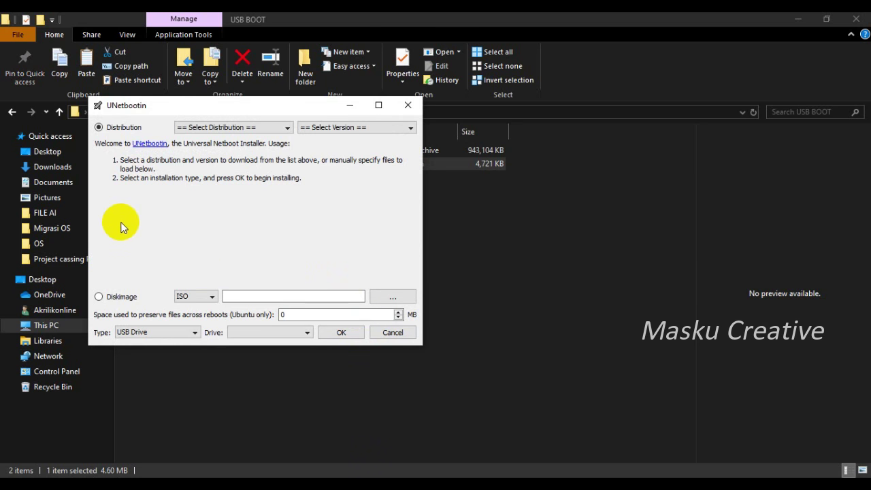
drag(179, 108, 354, 137)
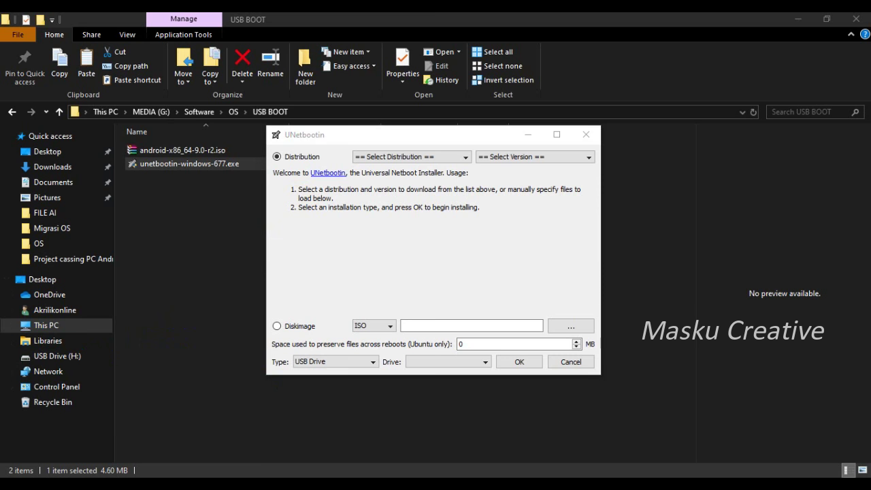
Open a new File Explorer window and go to USB Drive (H:) under This PC
right_click(297, 486)
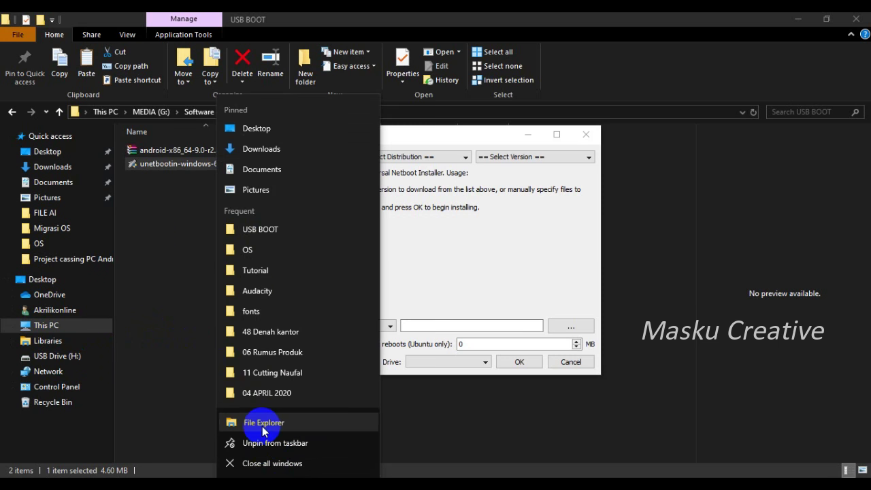
click(262, 426)
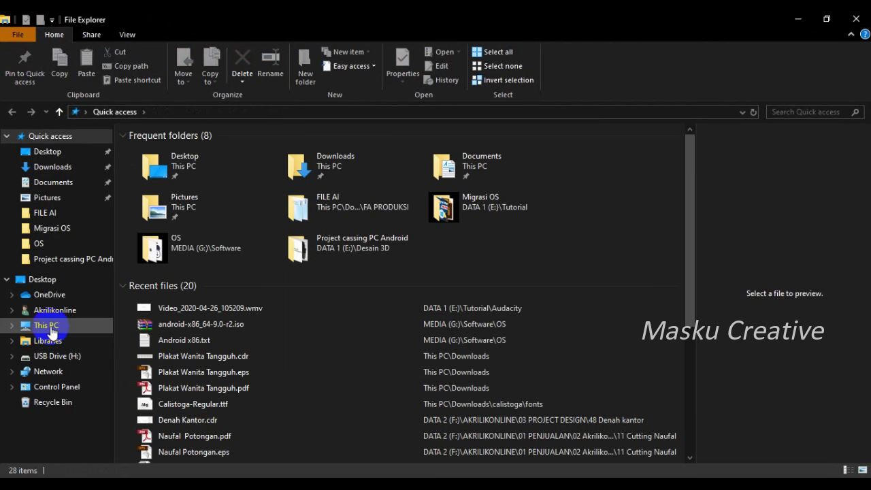
click(50, 328)
click(60, 356)
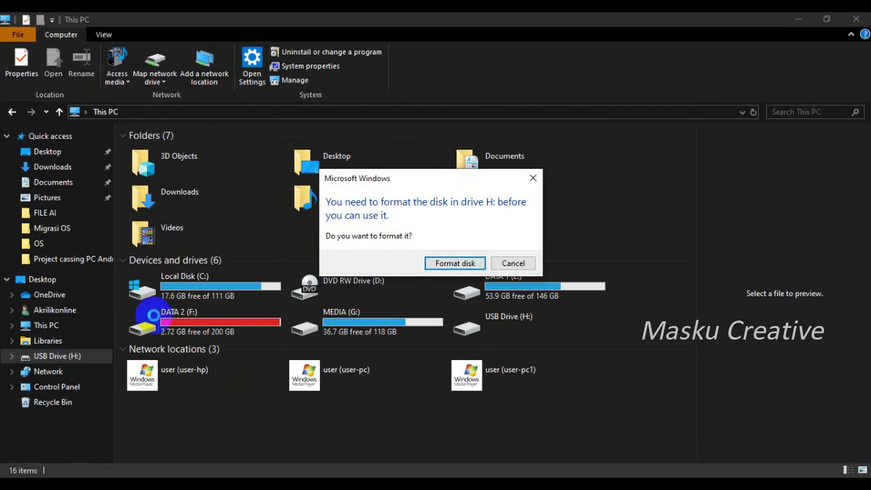
Quick-format USB Drive (H:) as FAT32 with a 4096-byte allocation unit size and close the format dialog
click(448, 270)
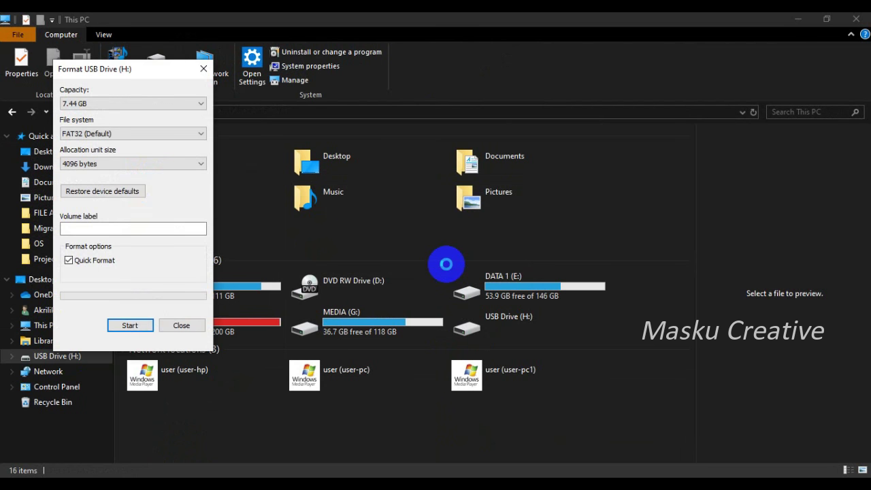
click(129, 325)
click(462, 252)
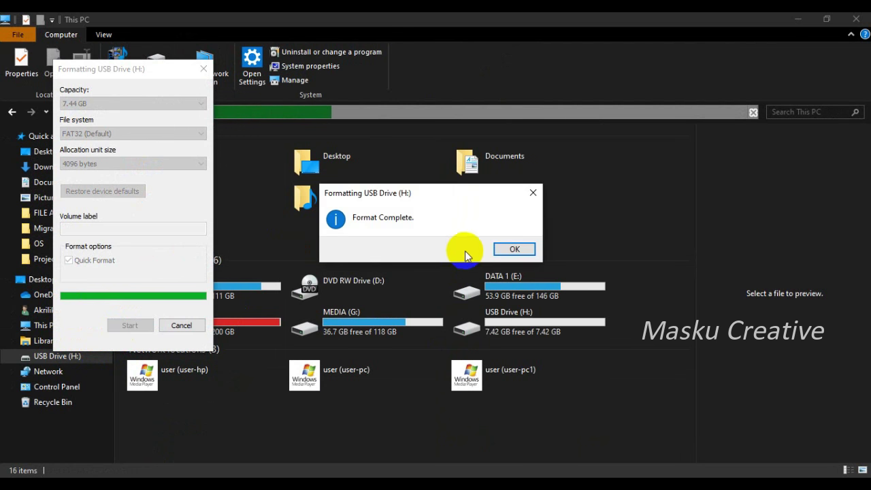
click(510, 249)
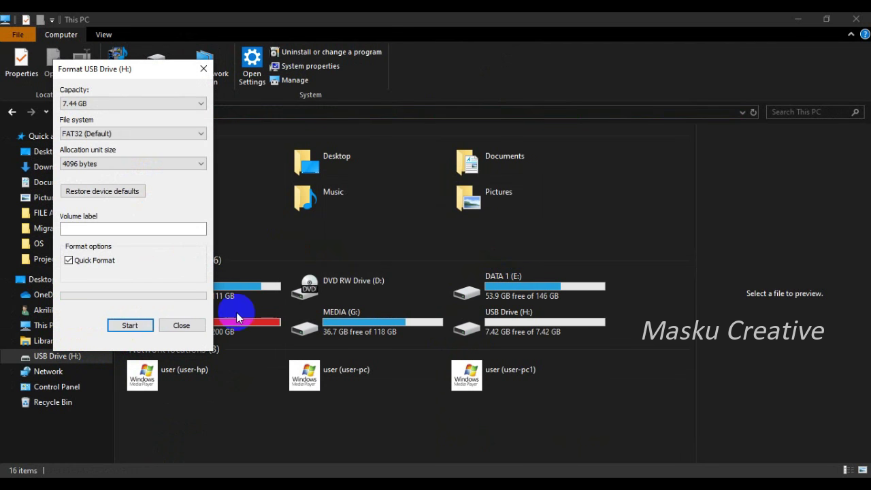
click(176, 326)
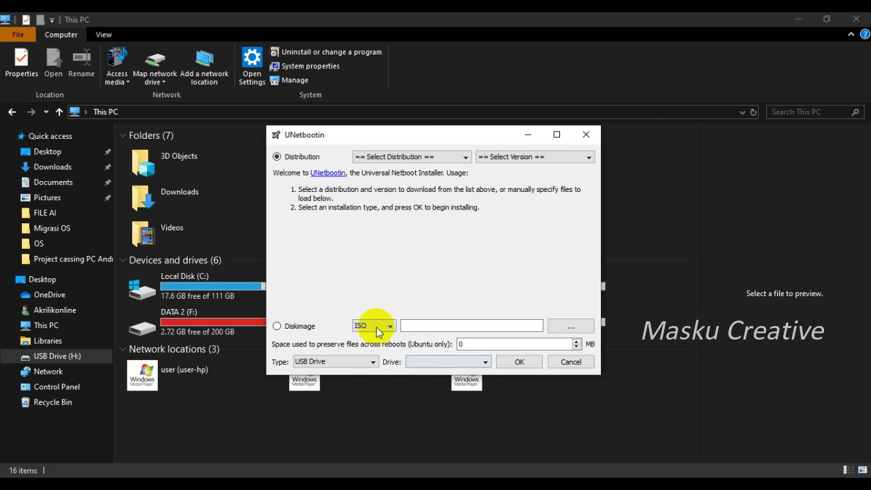
Select the Diskimage source of type ISO in UNetbootin and load android-x86_64-9.0-r2.iso from the USB BOOT folder
click(280, 327)
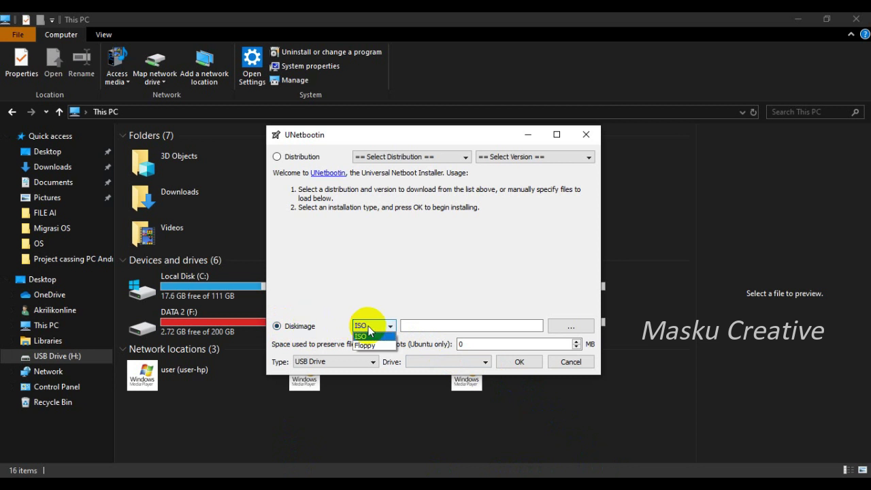
click(574, 326)
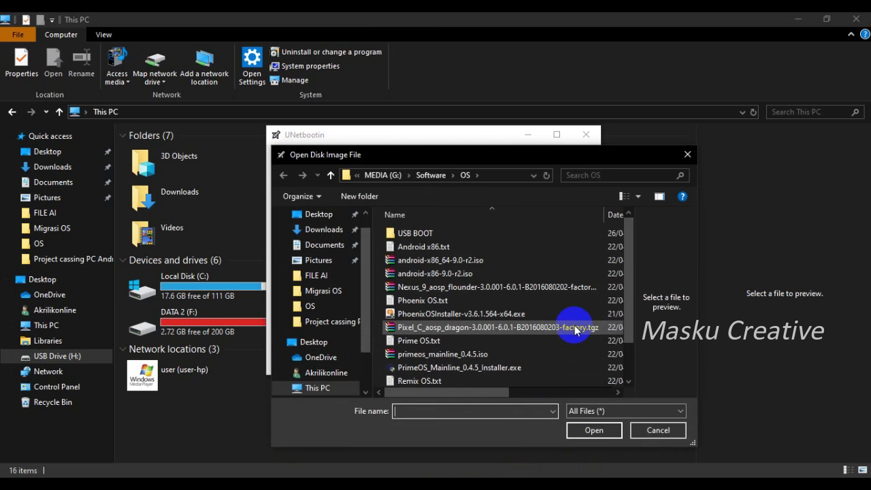
double_click(416, 233)
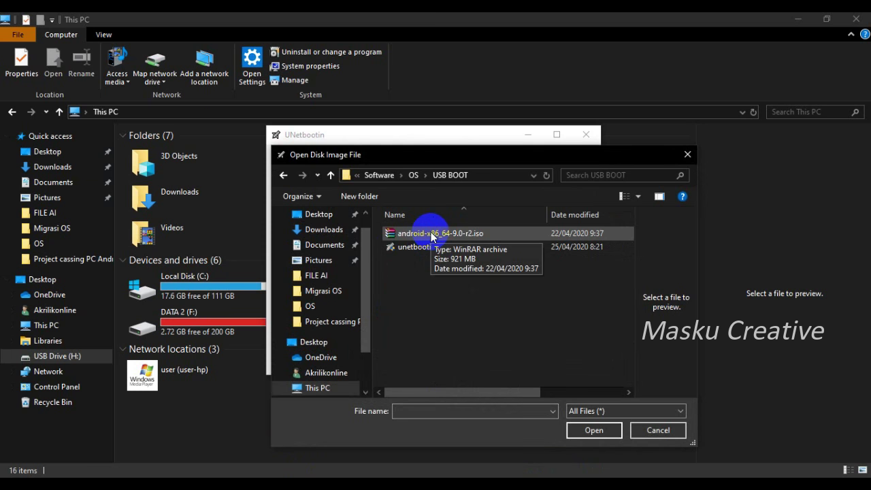
click(431, 234)
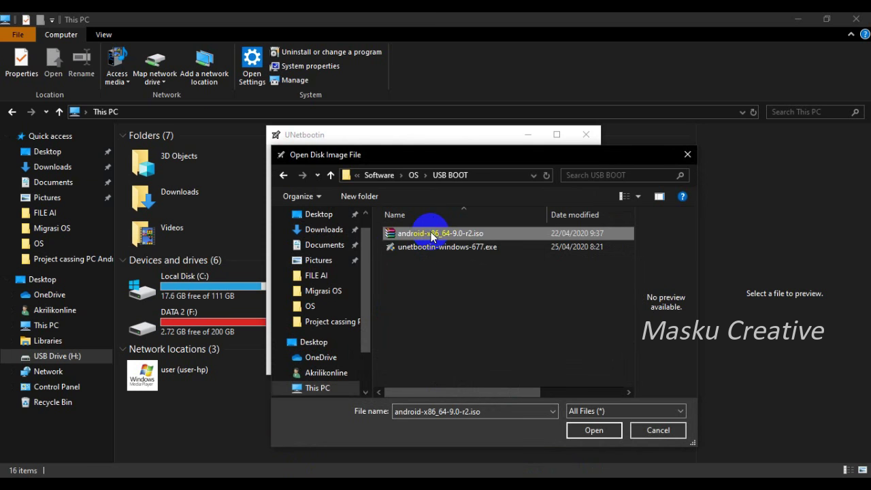
click(593, 429)
click(473, 376)
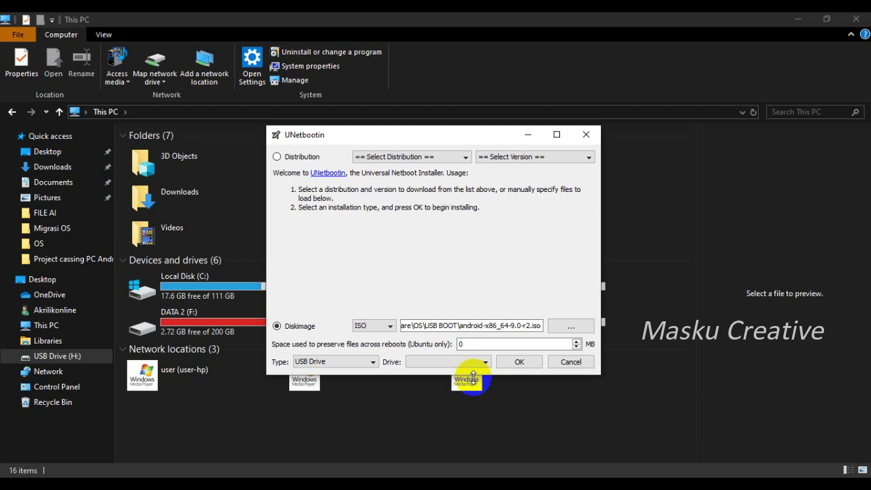
Refresh the drive list by switching the type to Hard Disk and back to USB Drive, and select target drive H:\
click(357, 361)
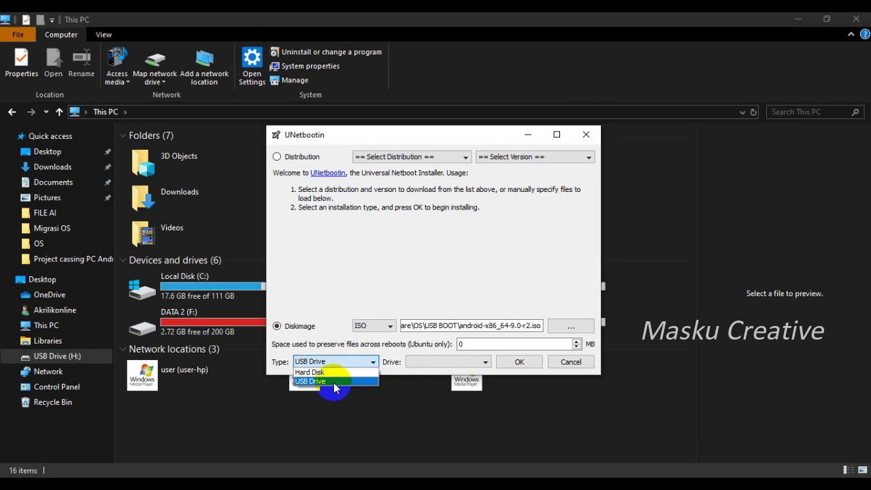
click(333, 383)
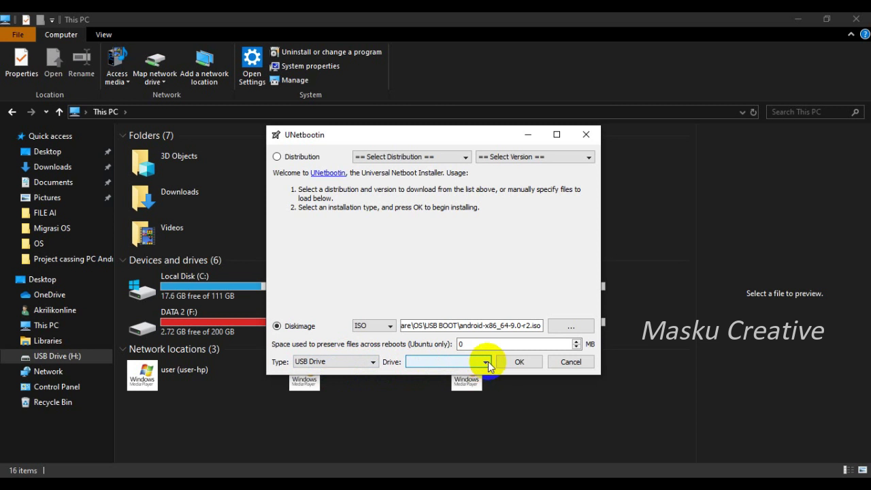
click(367, 362)
click(340, 371)
click(337, 362)
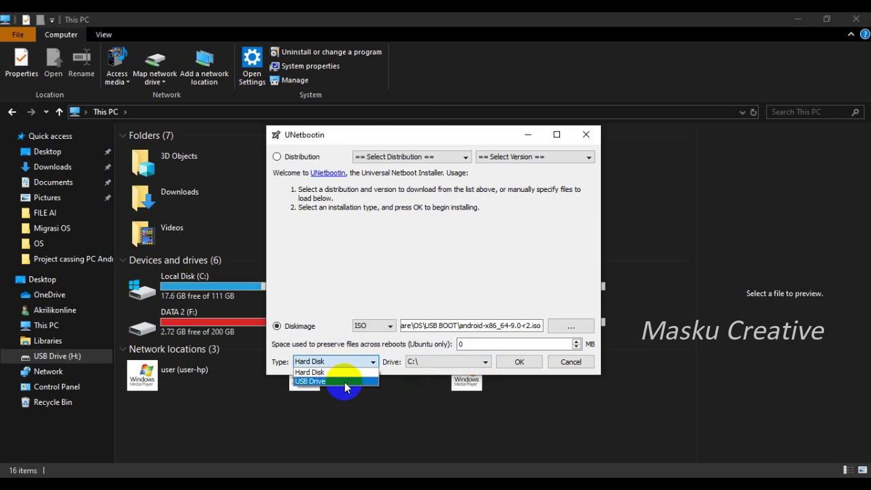
click(340, 380)
click(426, 364)
click(419, 373)
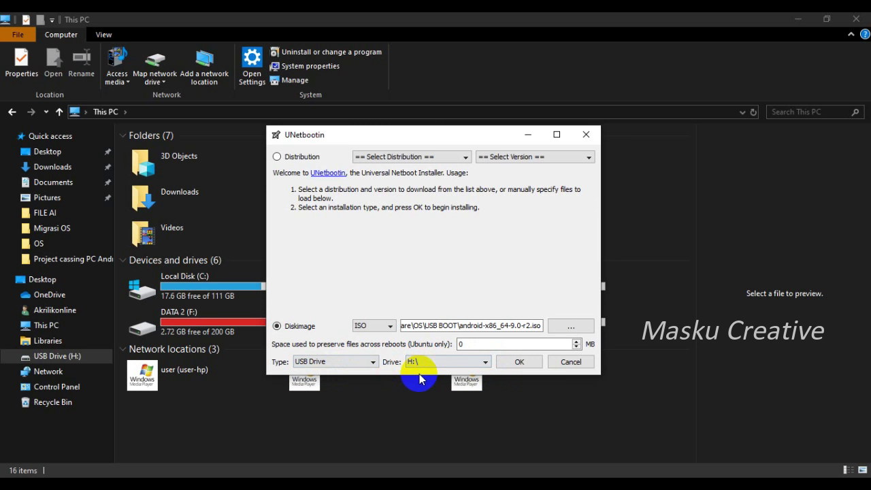
Switch the installation type to Hard Disk and back to USB Drive, reselecting H:\ as the target drive
click(340, 362)
click(341, 372)
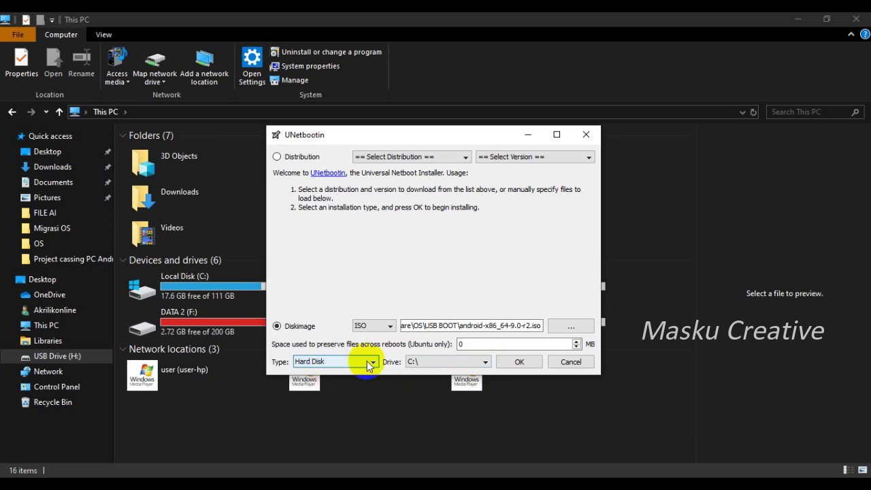
click(363, 362)
click(343, 381)
click(484, 361)
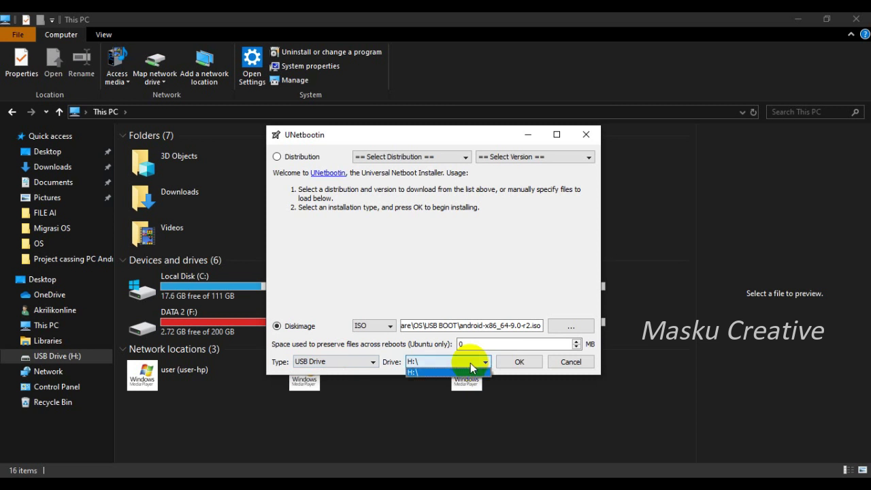
click(447, 373)
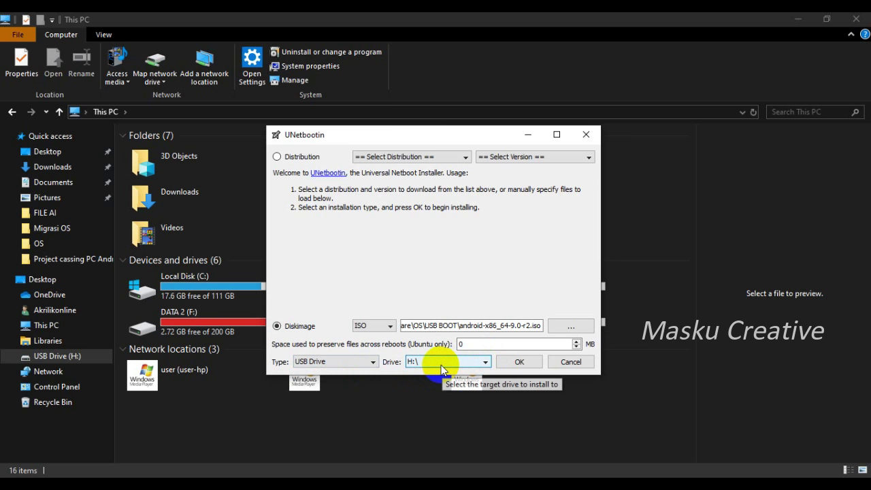
Start writing the Android-x86 image to the USB drive, dismissing the file-in-use error and the leftover prompt to format drive H:
click(525, 362)
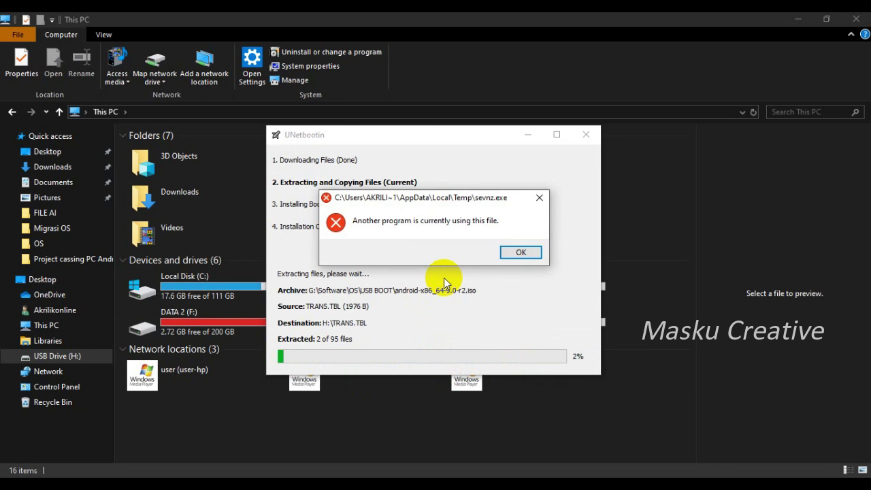
click(521, 253)
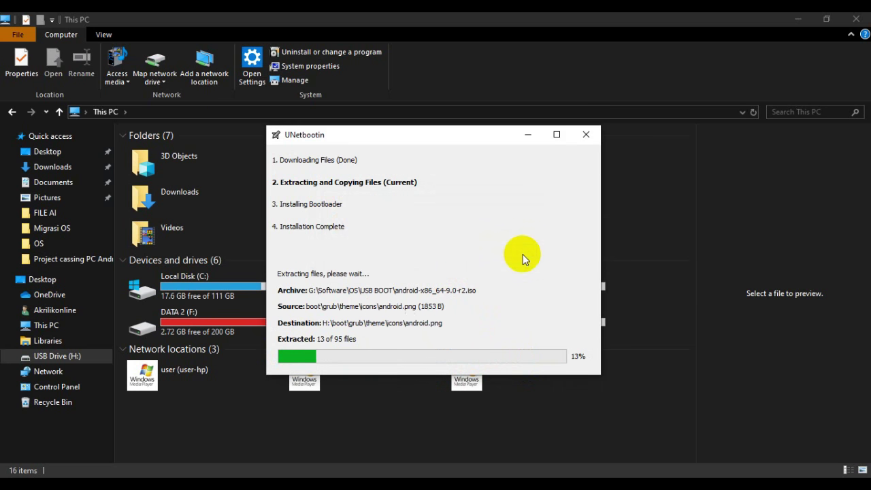
click(356, 426)
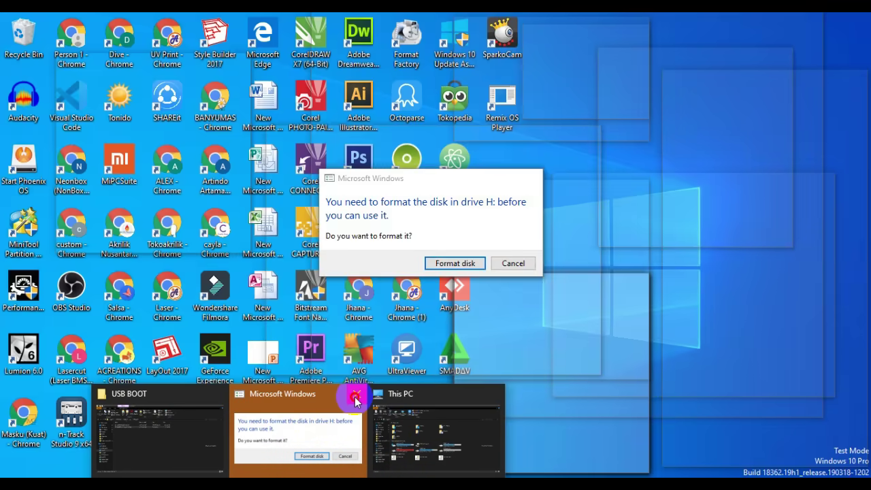
click(354, 396)
Check the extracted files on USB Drive (H:) from the USB BOOT window, and exit UNetbootin when the installation is complete
mouse_move(262, 442)
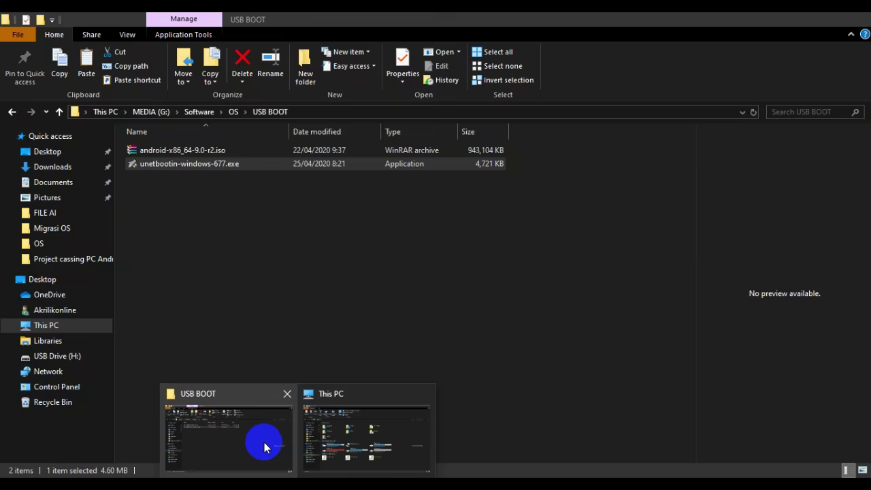
click(258, 440)
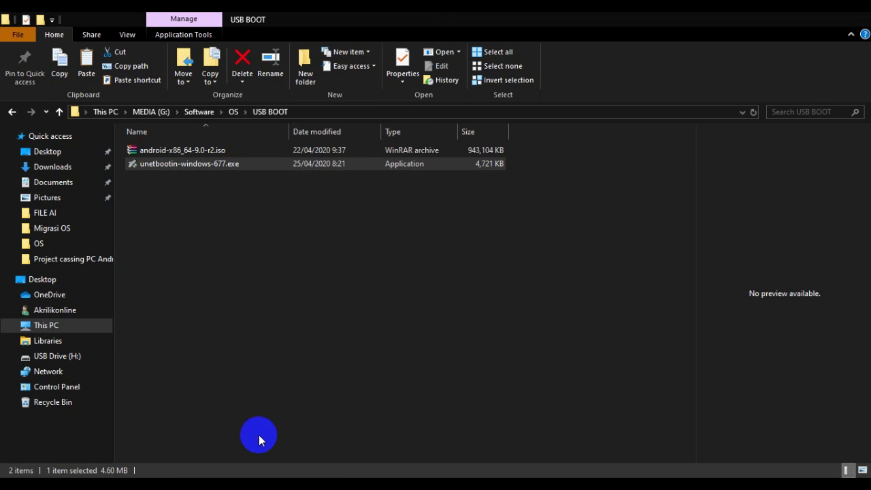
click(71, 356)
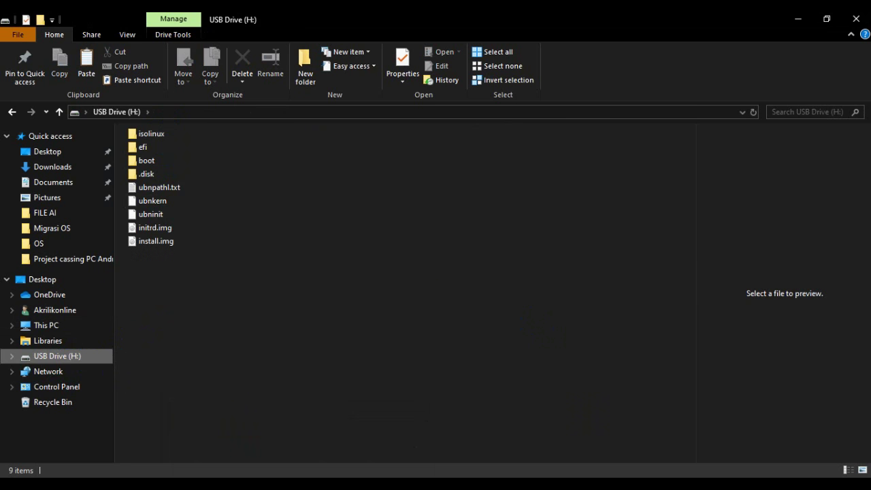
key(alt+Tab)
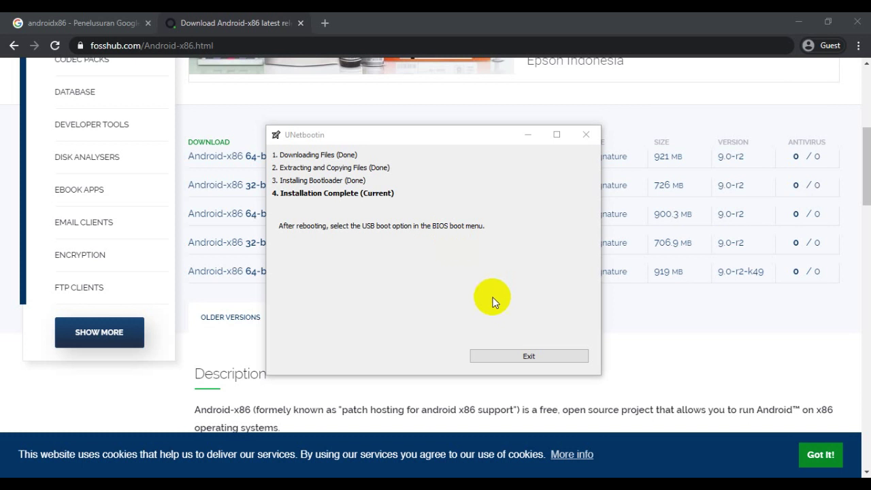
click(532, 355)
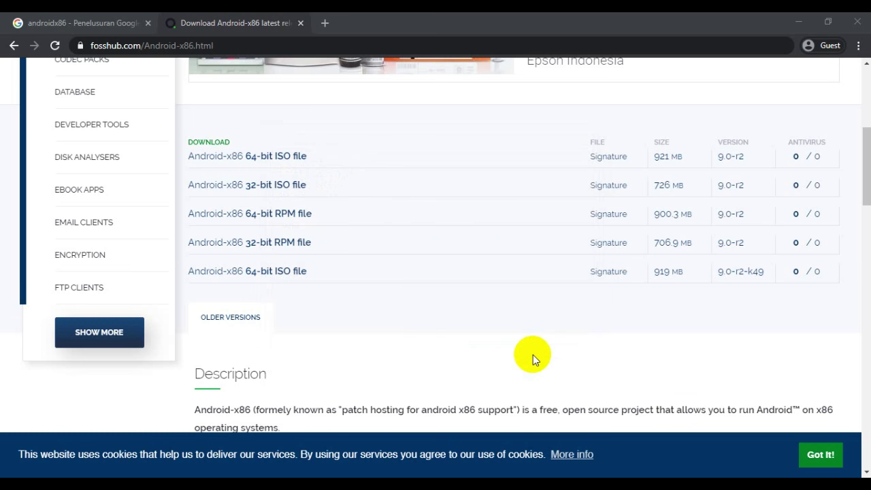